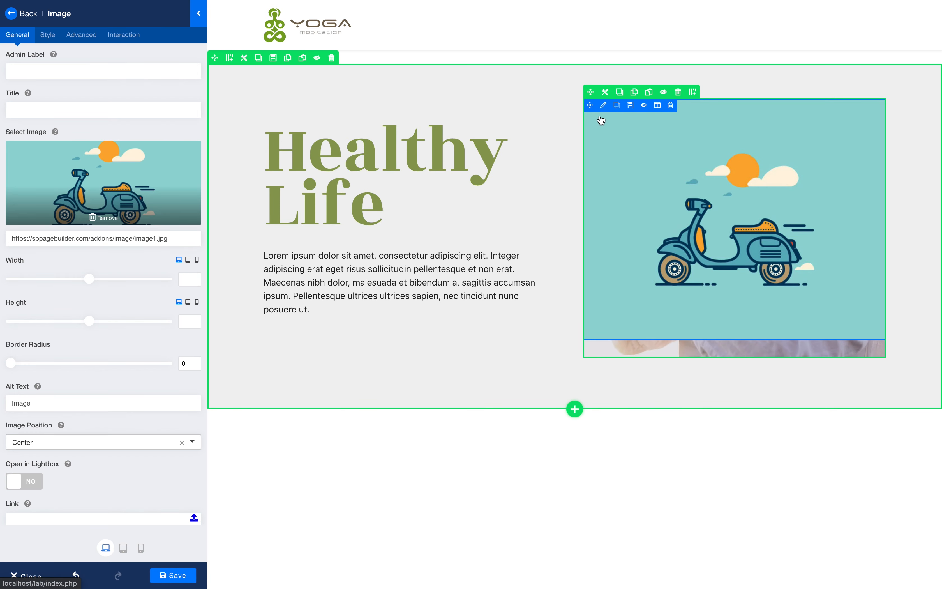
Replace the image addon's default scooter picture with mask.png from the media library
left_click(103, 219)
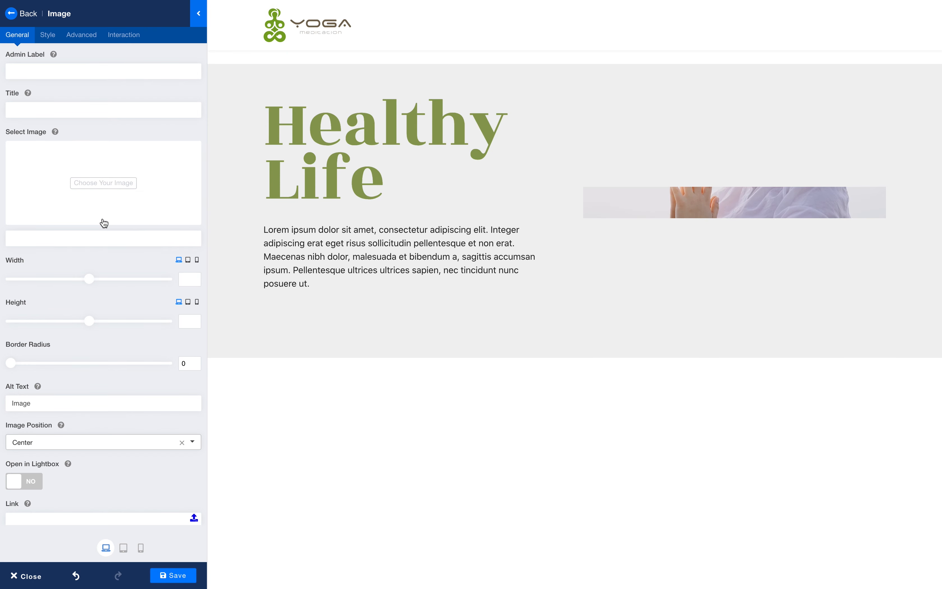
left_click(106, 194)
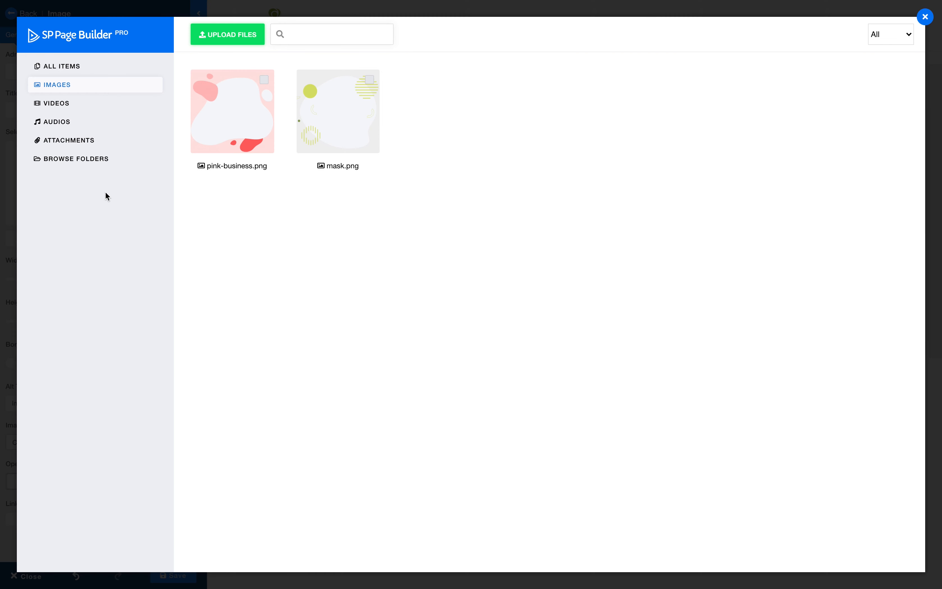
left_click(348, 135)
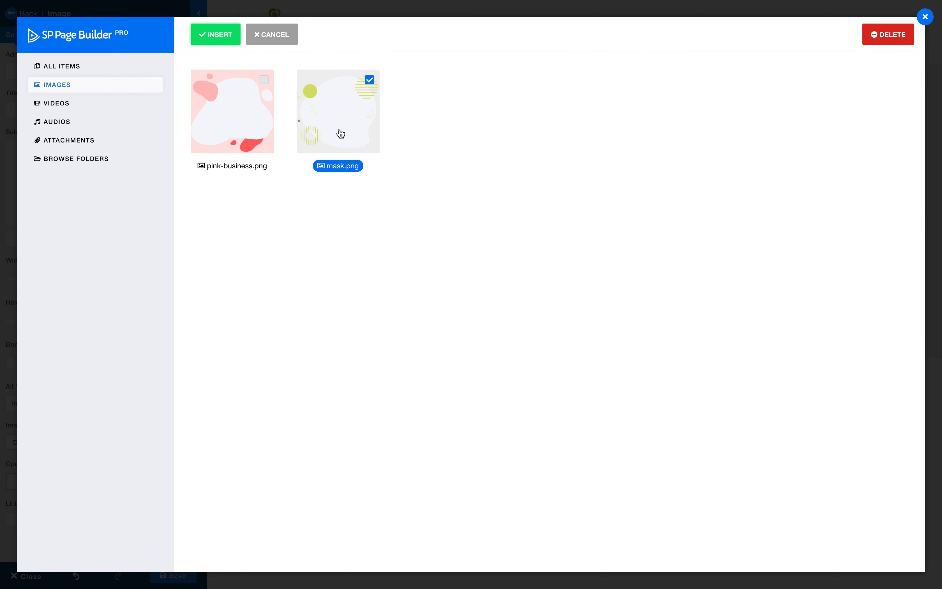
left_click(218, 39)
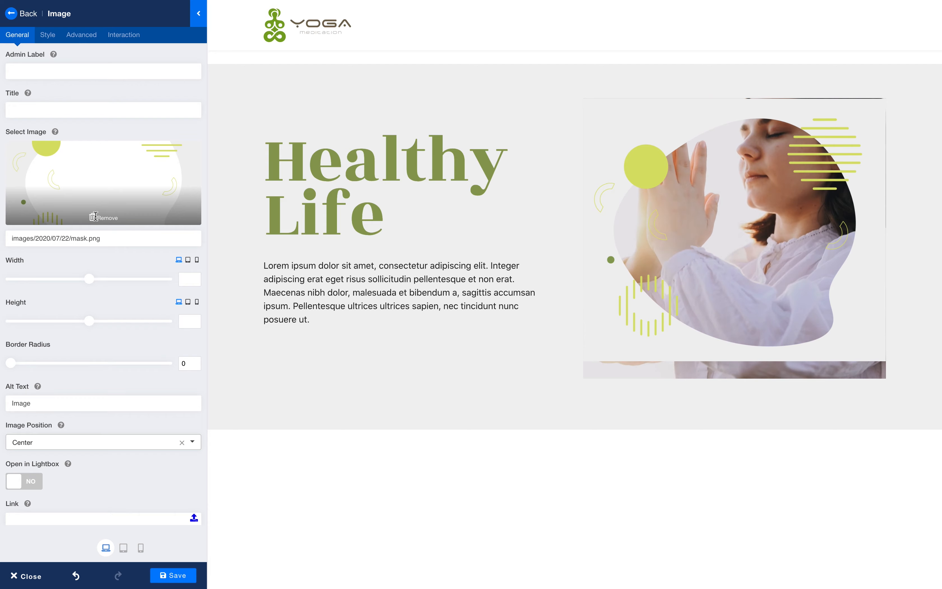
Set the mask image's bottom margin to 0px in its style settings and save the page
left_click(47, 37)
scroll(69, 320, "down", 3)
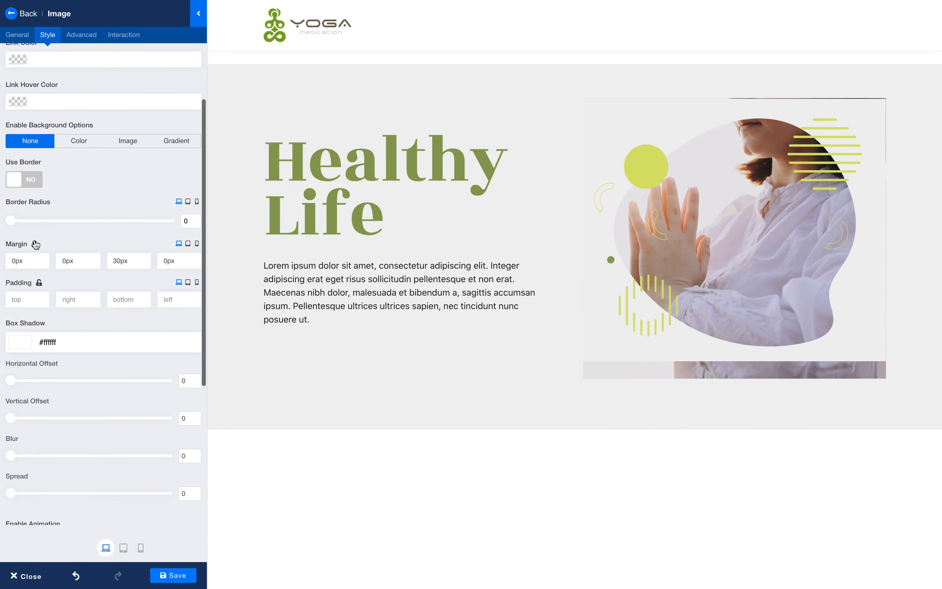
left_click(114, 261)
type("3")
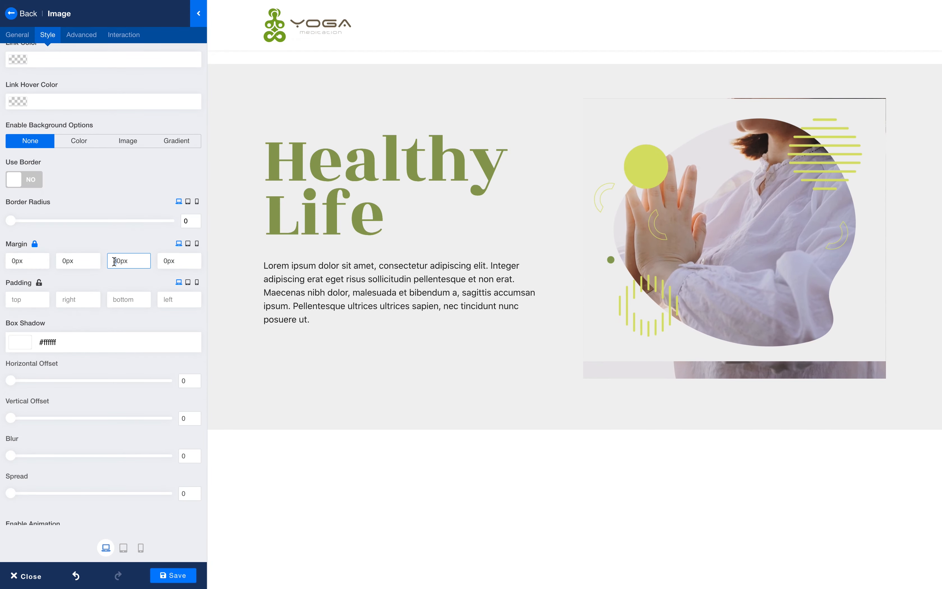
key("BackSpace")
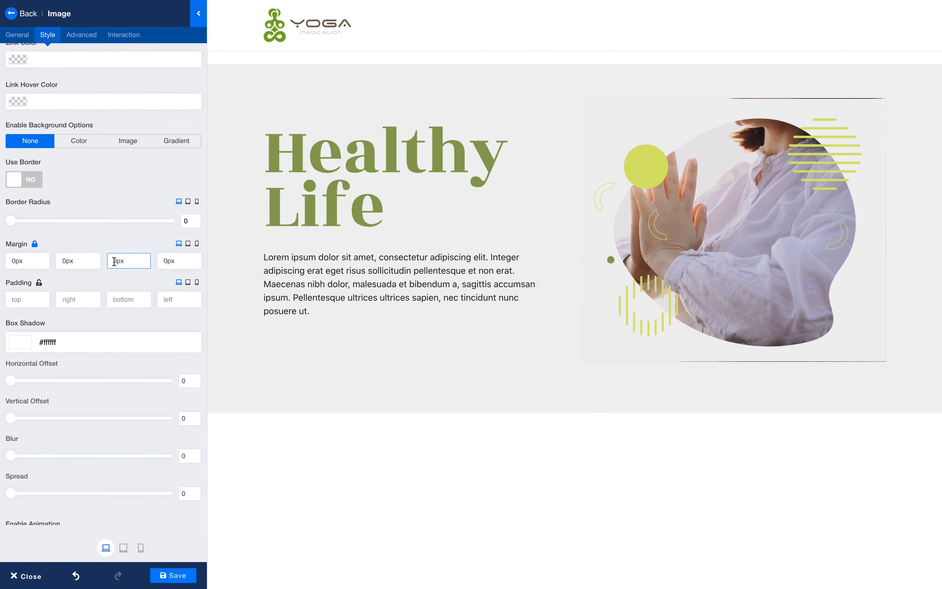
left_click(174, 576)
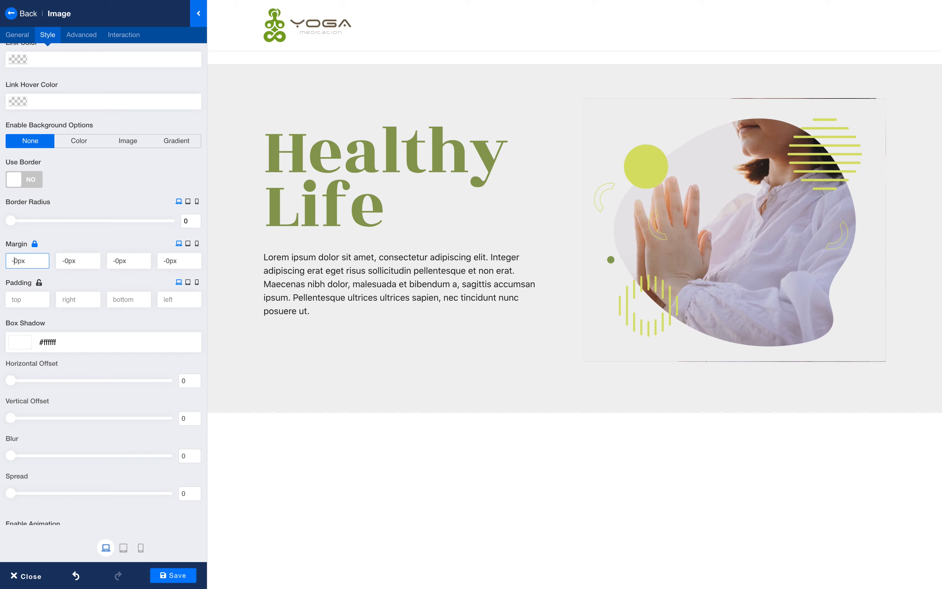
Set the mask image's margin to -1px on all four sides and save the page
type("1")
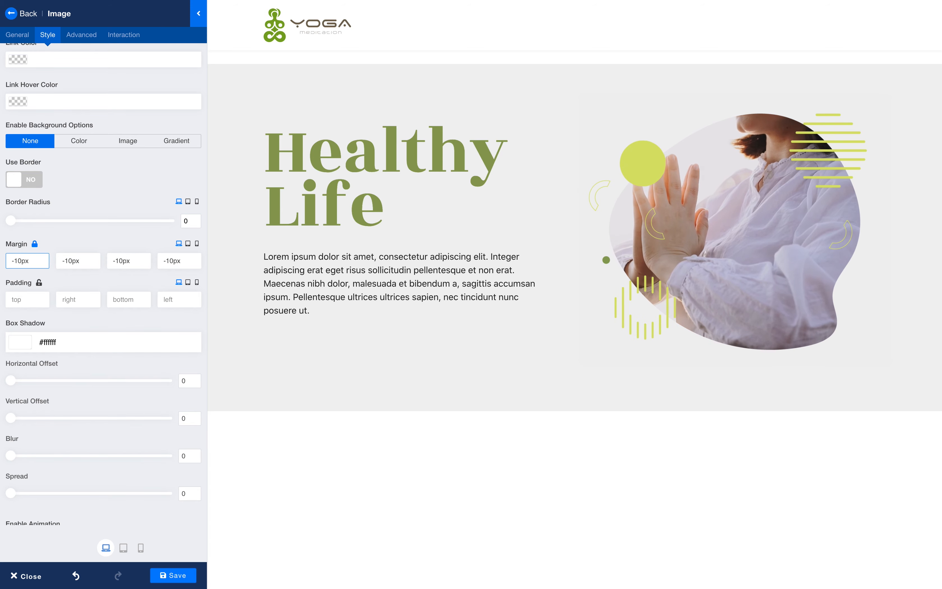
key("Delete")
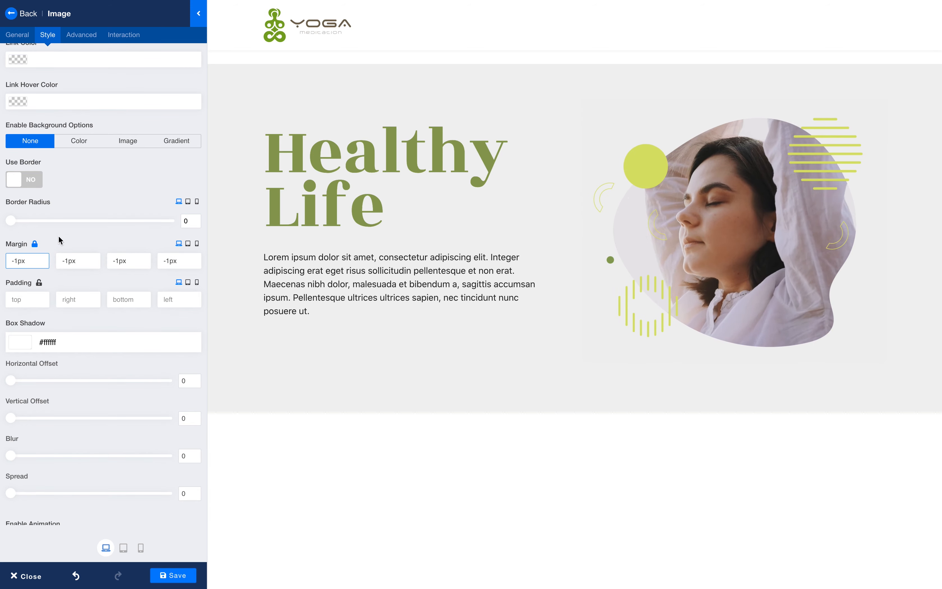
left_click(176, 577)
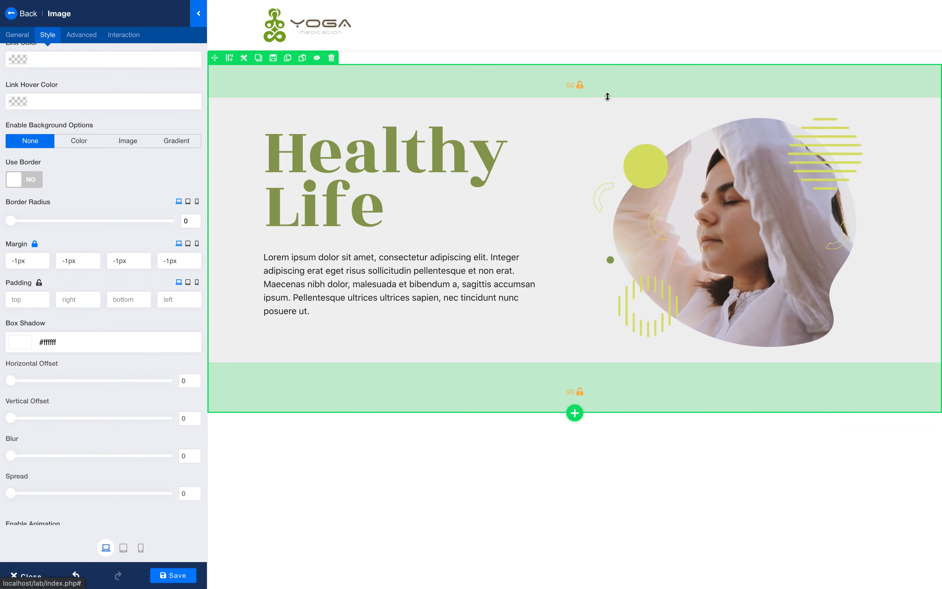
Set the section width of the inner section holding the mask image to 760 px
left_click(605, 93)
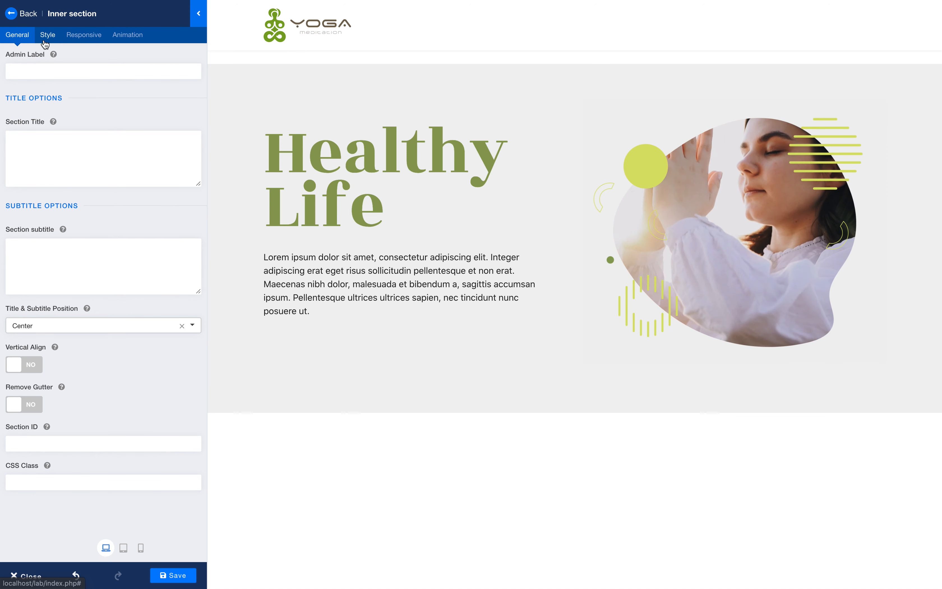
left_click(48, 35)
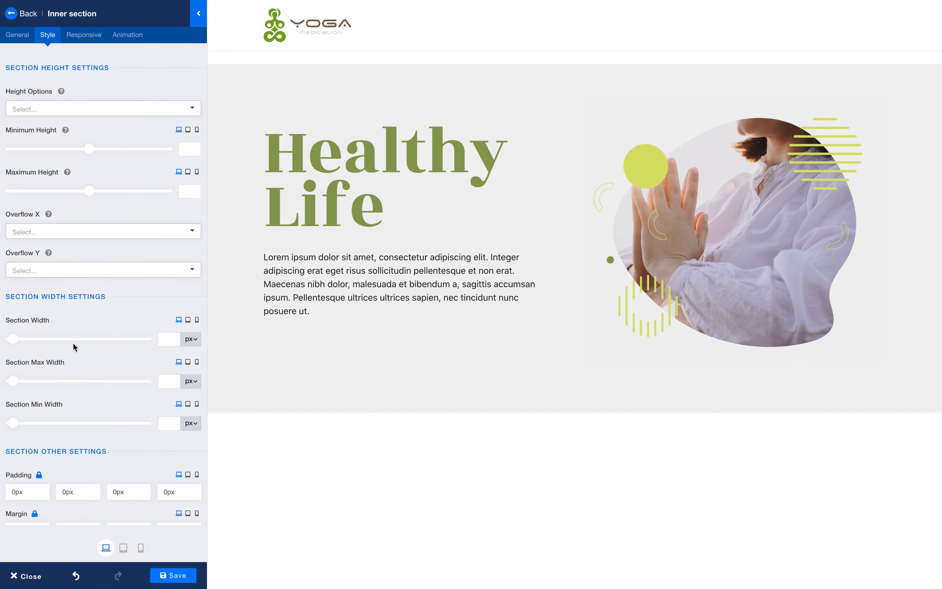
left_click(169, 338)
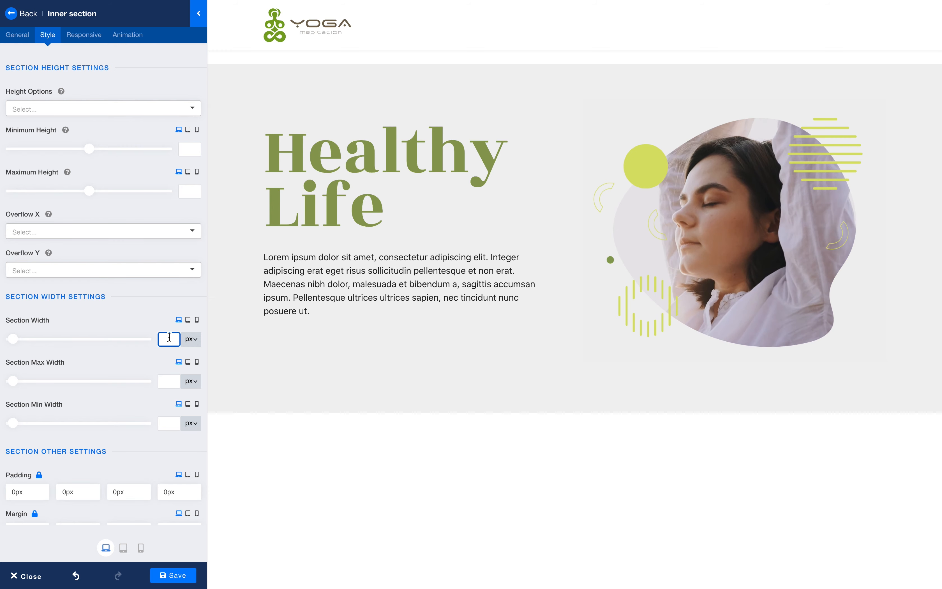
type("760")
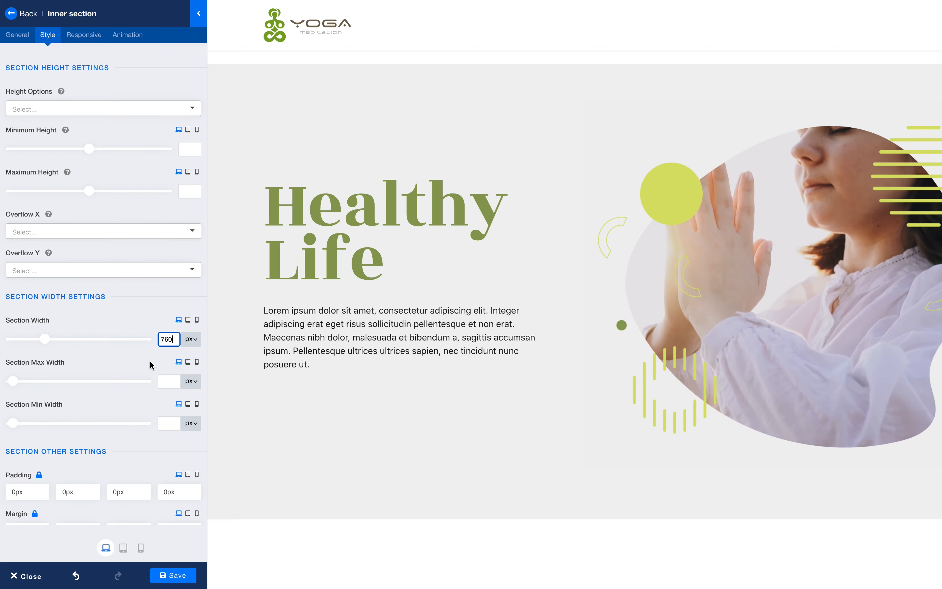
Unlink the inner section's margin values and set its left margin to -60px
scroll(143, 362, "down", 1)
scroll(144, 366, "down", 3)
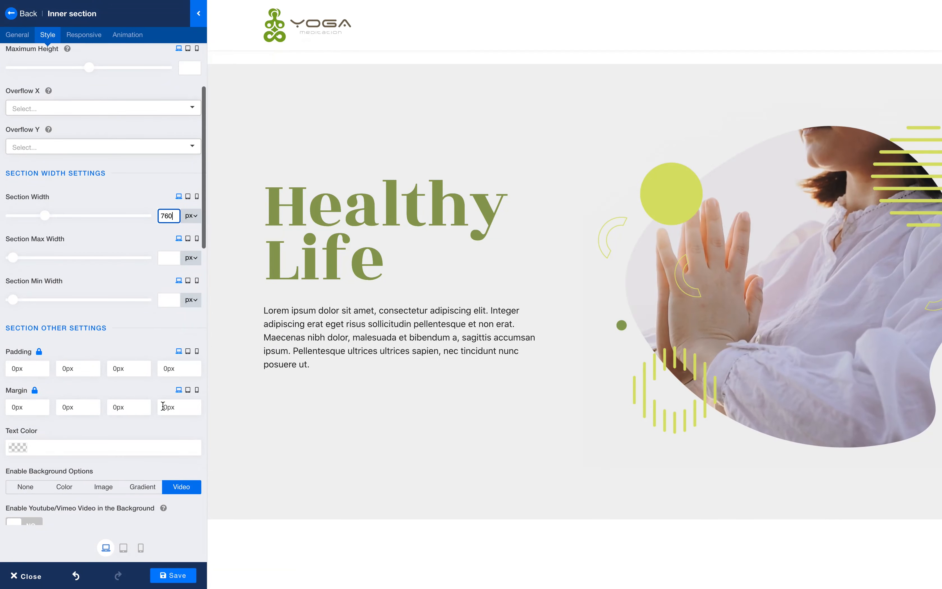
left_click(34, 389)
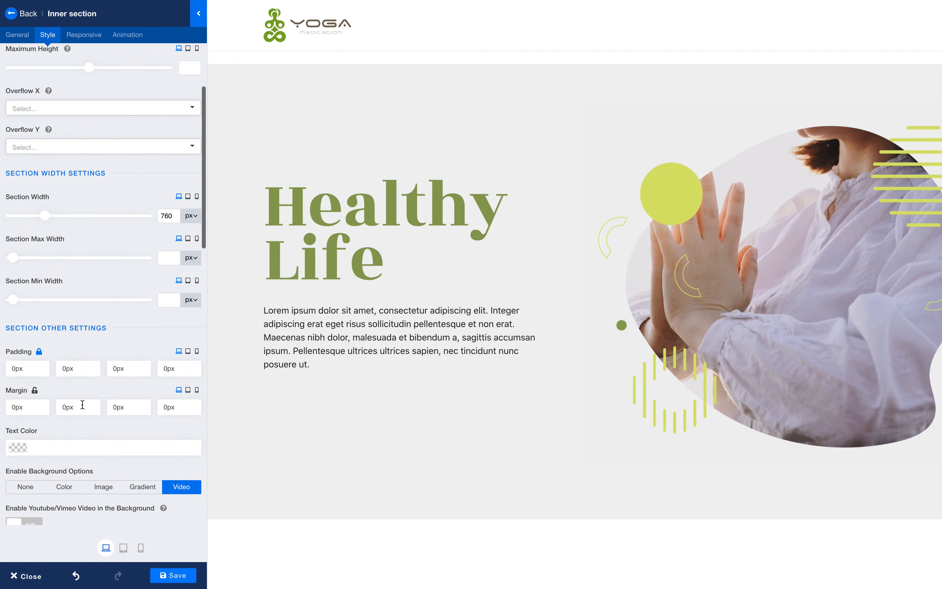
left_click(162, 409)
type("-")
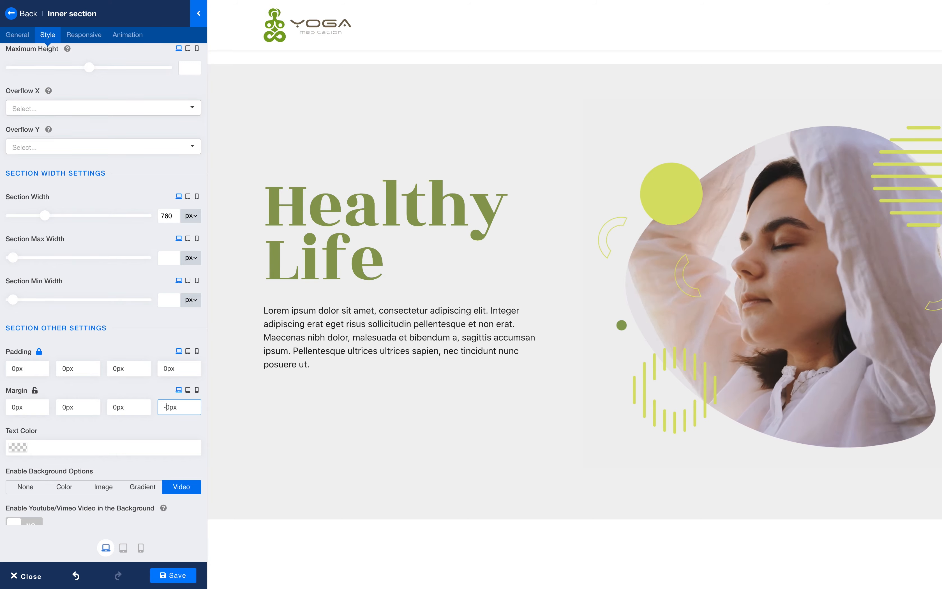
type("6")
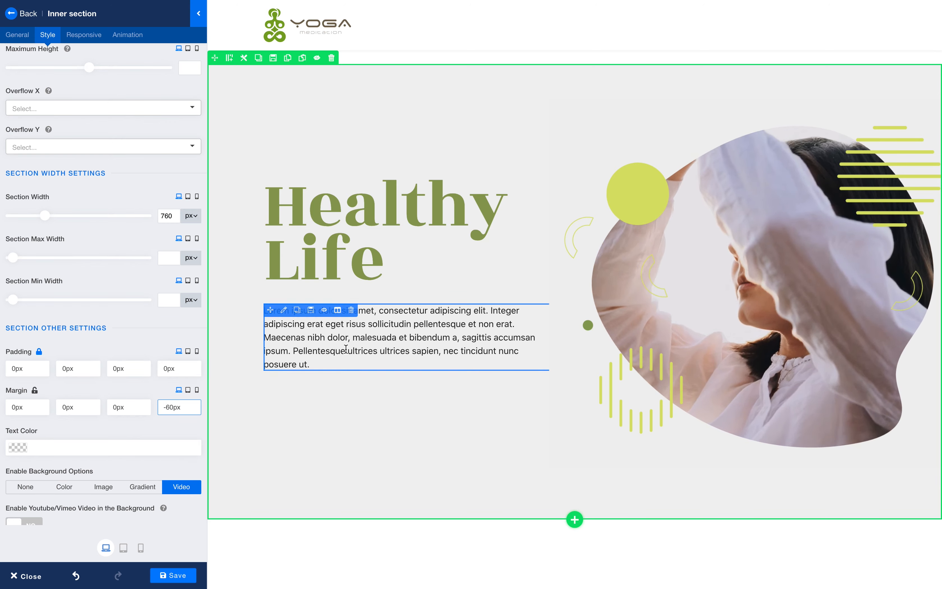
Open the style settings of the text block under the Healthy Life heading to check its spacing
left_click(283, 312)
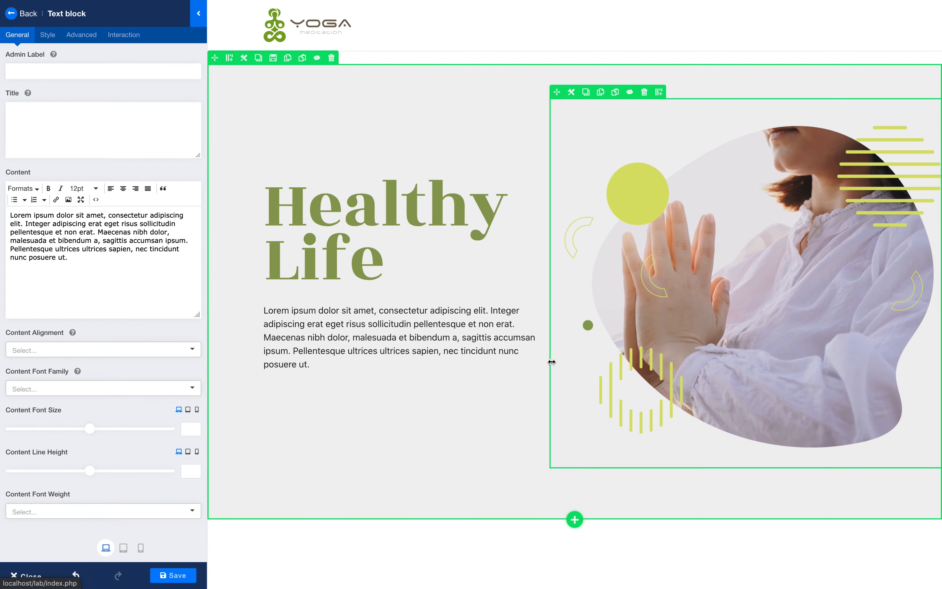
left_click(282, 311)
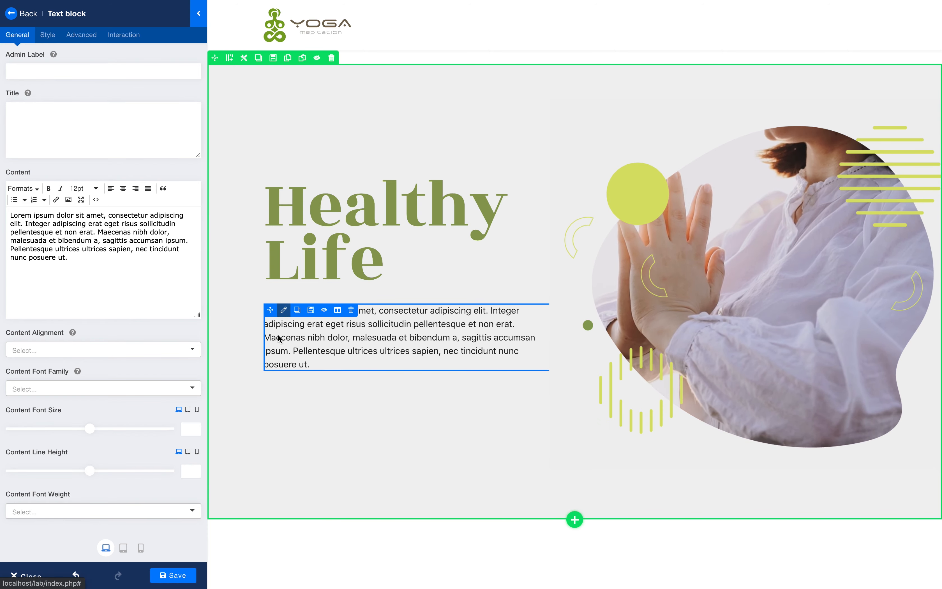
scroll(94, 358, "down", 3)
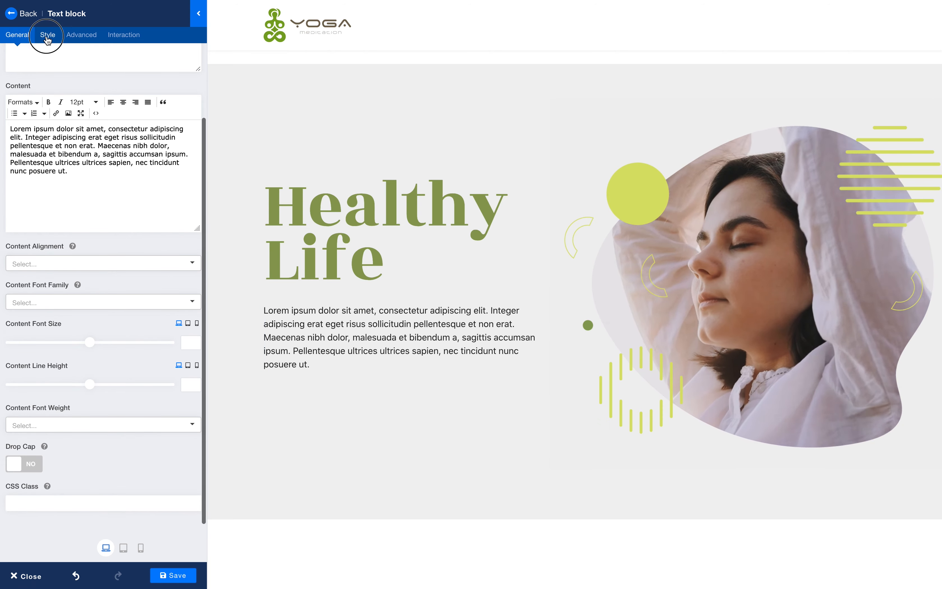
left_click(47, 37)
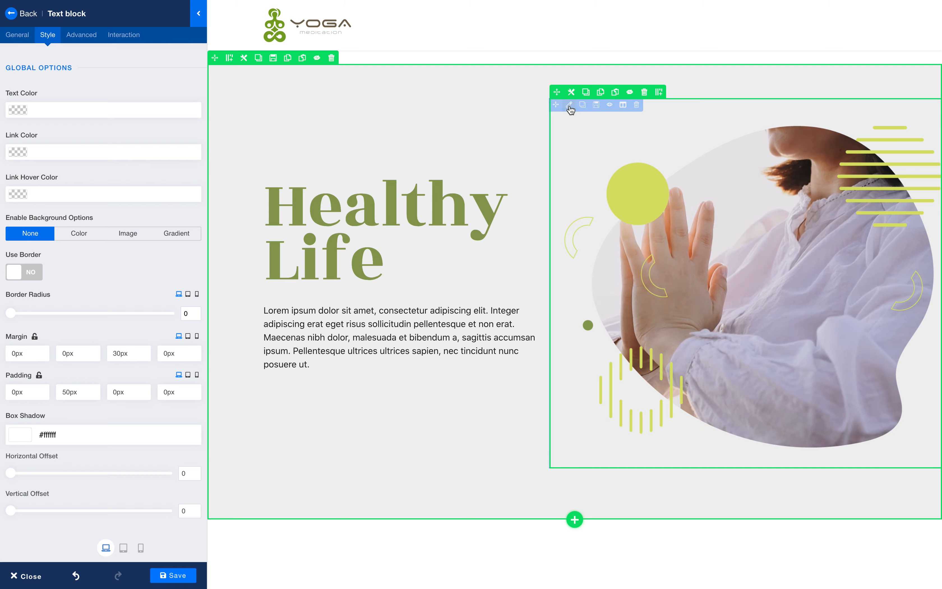
Save the page and preview the layout at full width without the settings sidebar
left_click(185, 574)
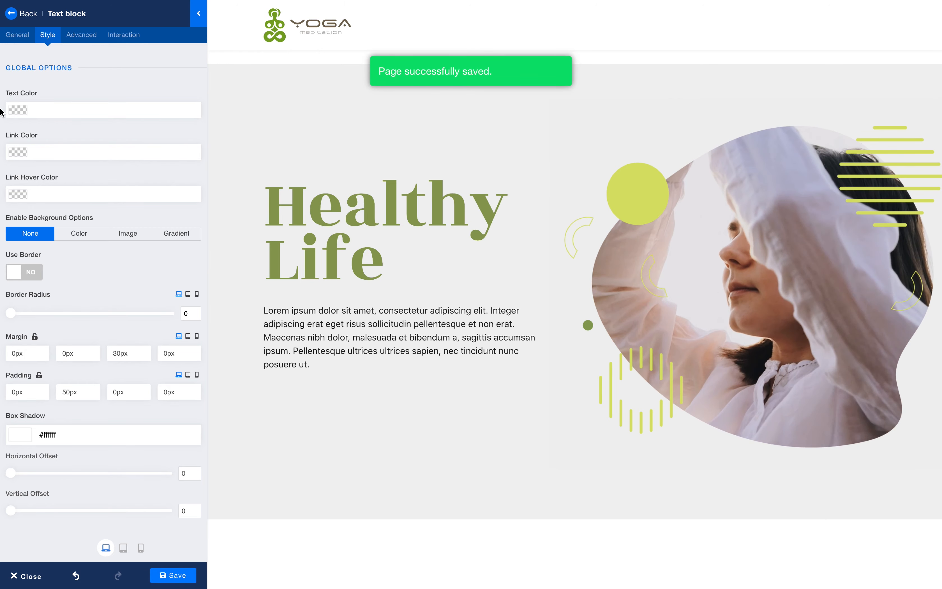
left_click(198, 13)
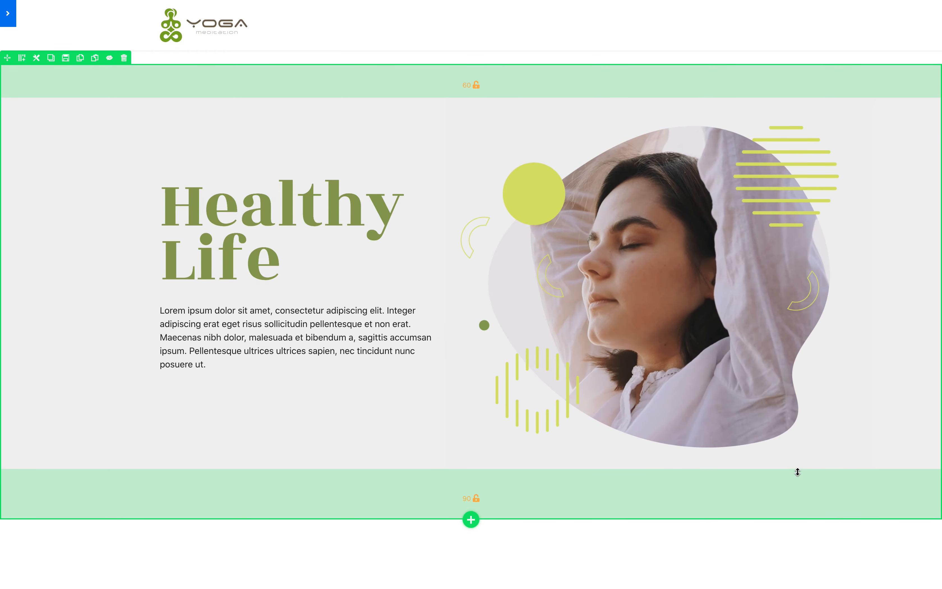
left_click(63, 61)
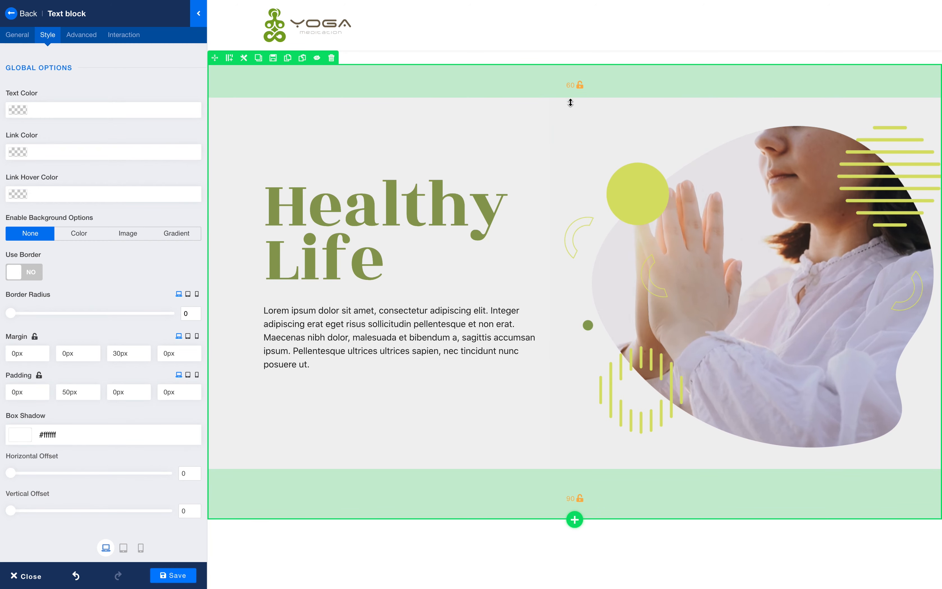
Set the inner section's margin to 0px on all sides for the tablet view
left_click(571, 92)
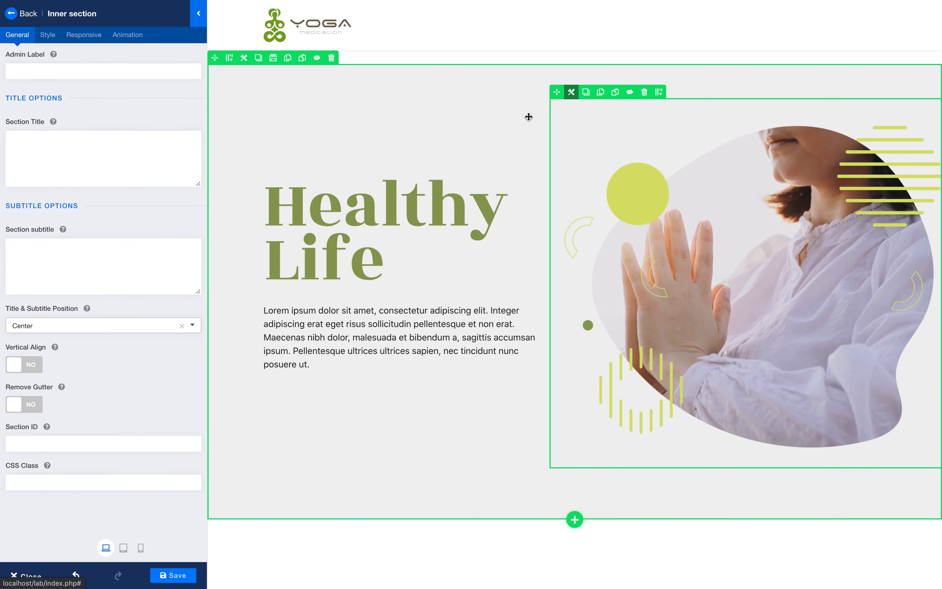
left_click(124, 549)
scroll(506, 489, "down", 2)
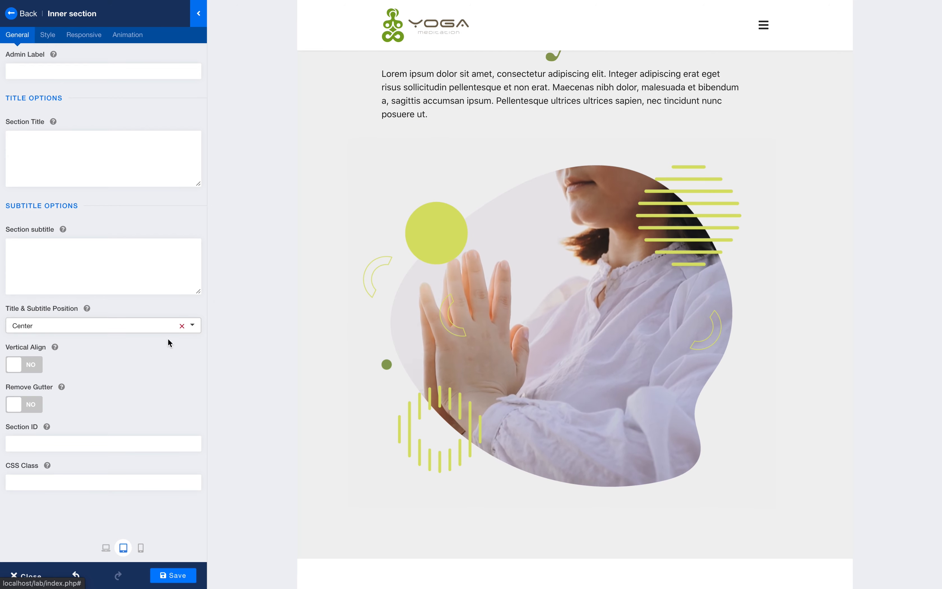
left_click(47, 35)
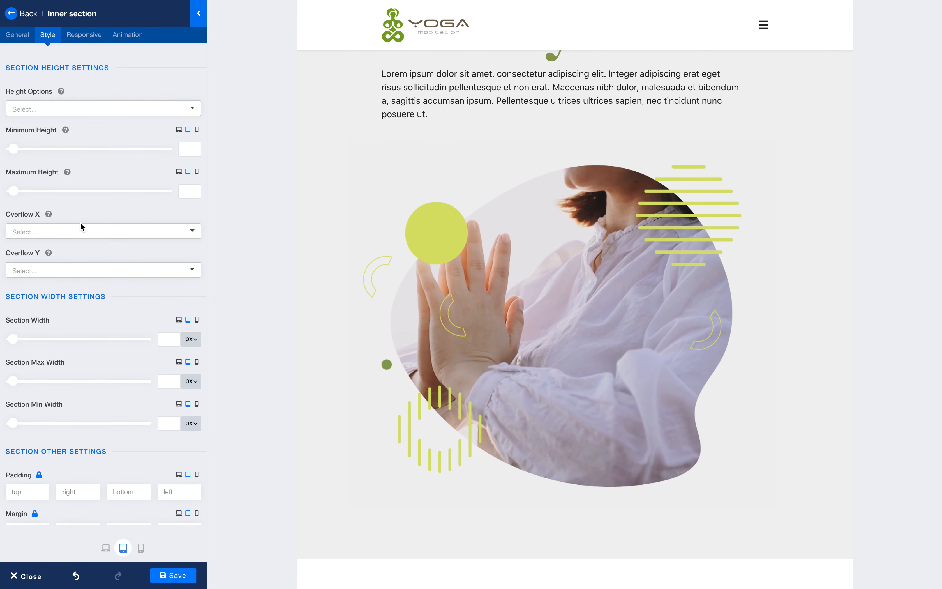
scroll(95, 307, "down", 7)
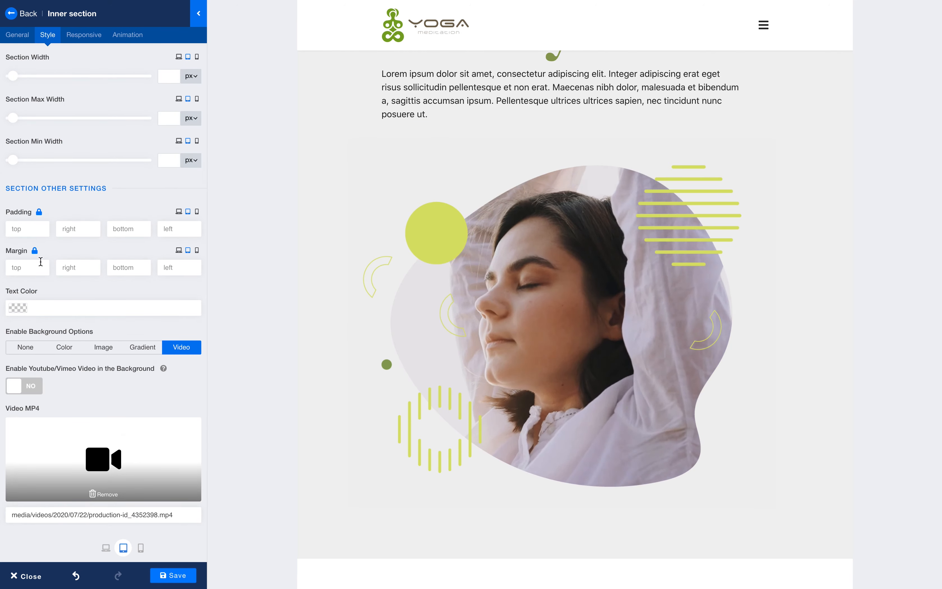
left_click(28, 264)
type("0")
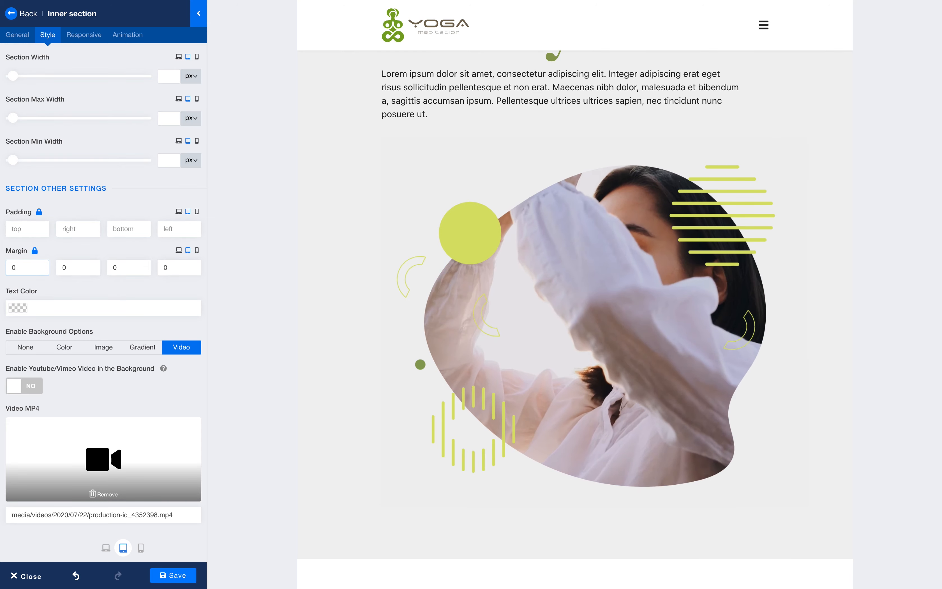
type("px")
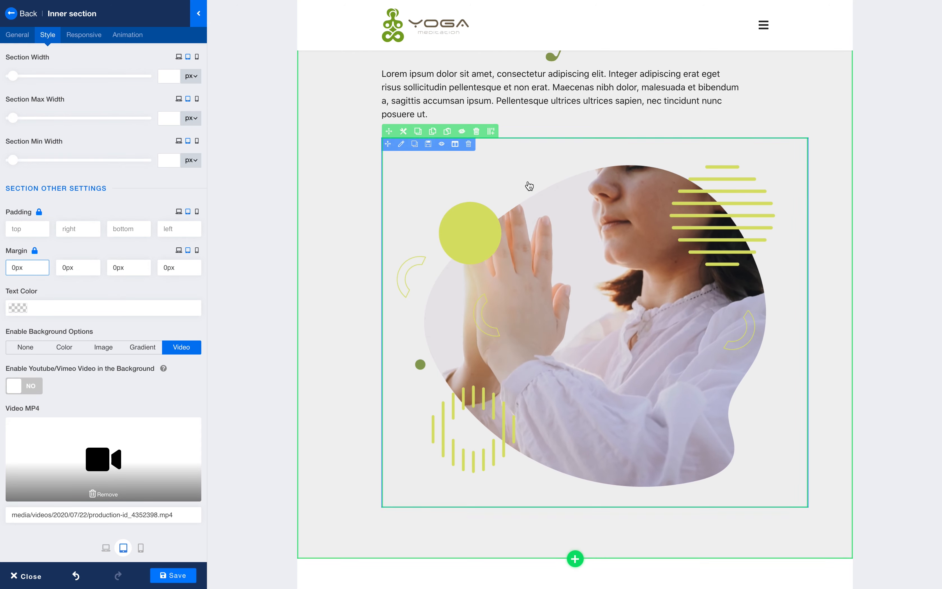
Set the inner section's margin to 0px on all sides for the mobile view
left_click(140, 548)
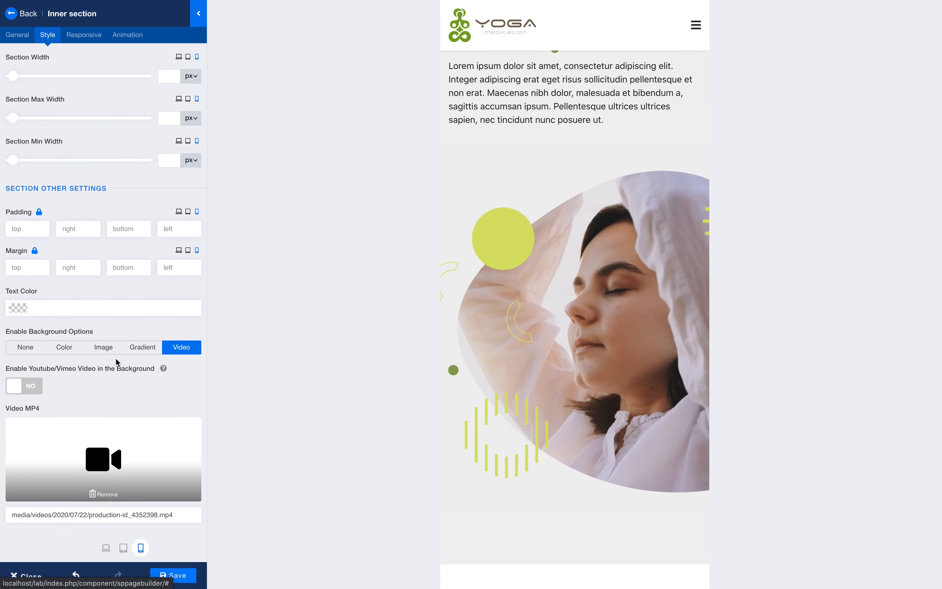
scroll(117, 280, "up", 1)
left_click(27, 268)
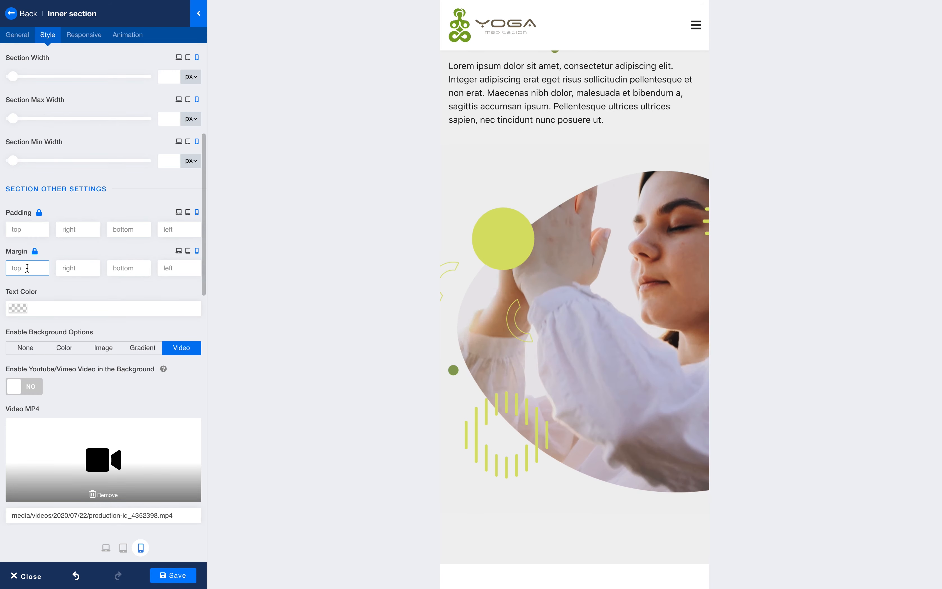
type("0px")
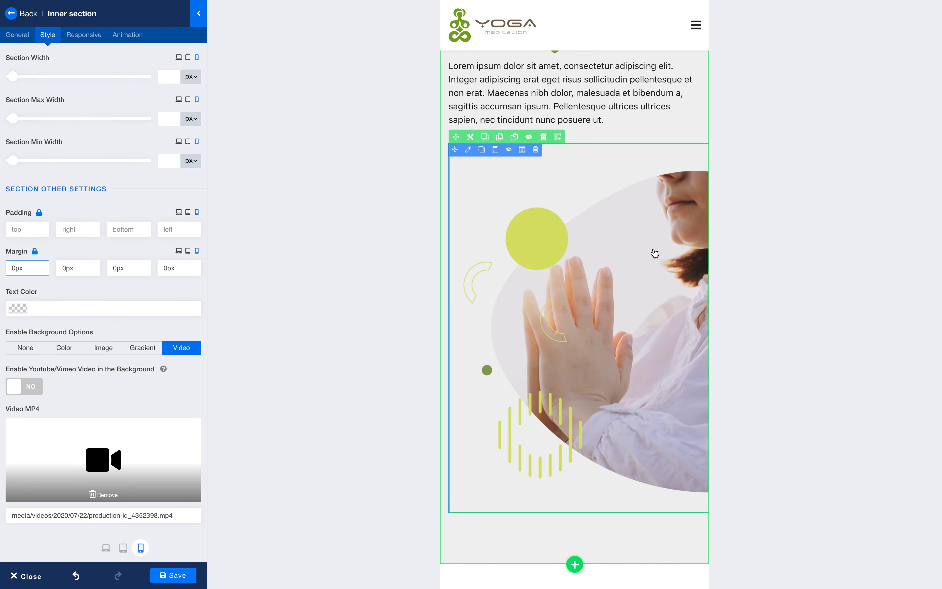
Set the inner section's width for the mobile view to 360 px and fine-tune it to 411 px
scroll(655, 253, "up", 2)
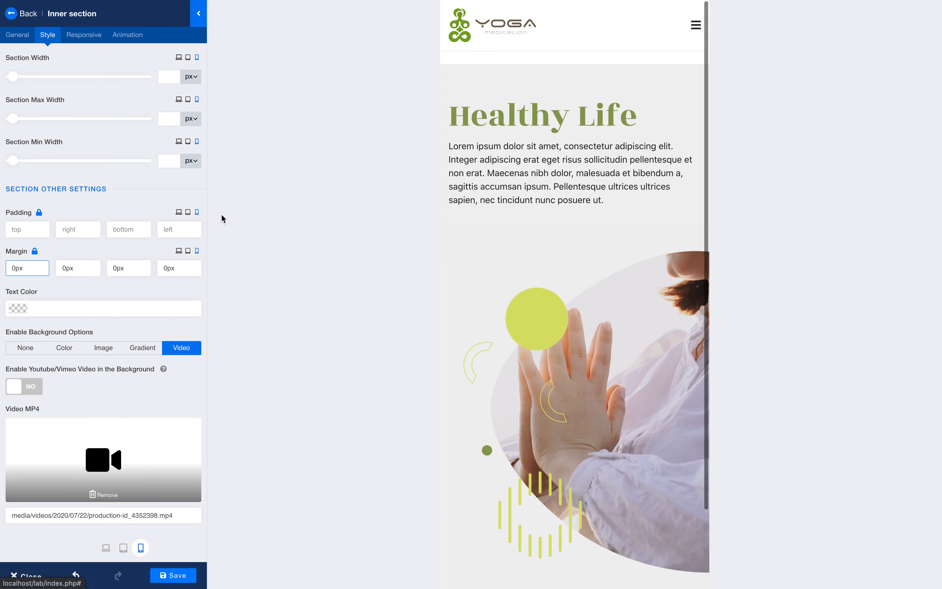
scroll(130, 180, "up", 1)
scroll(130, 180, "up", 2)
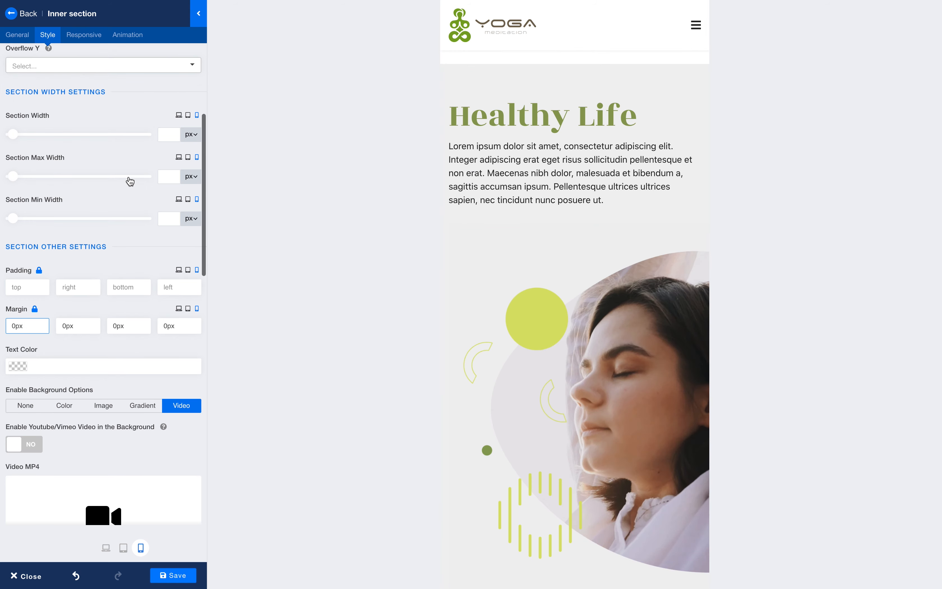
left_click(172, 137)
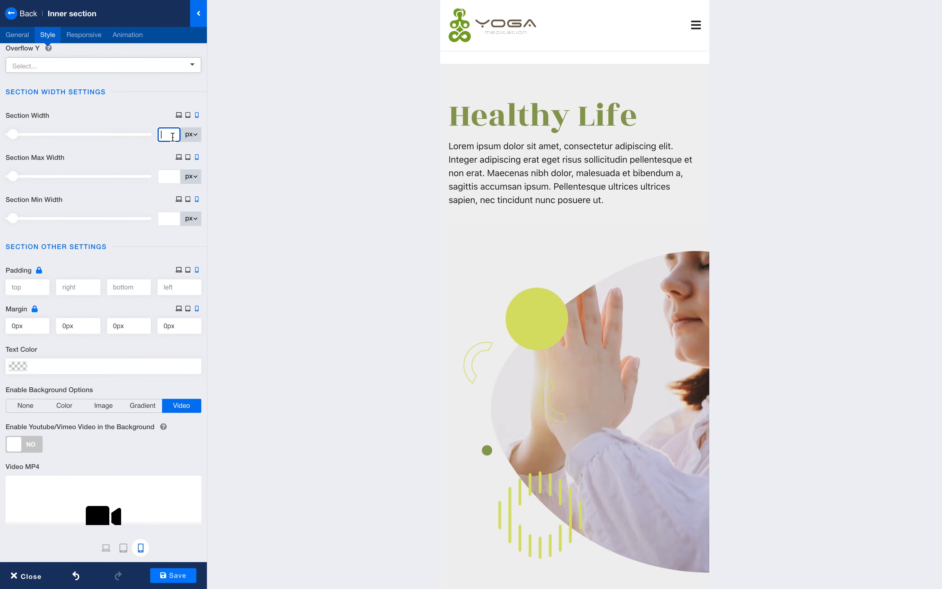
type("360")
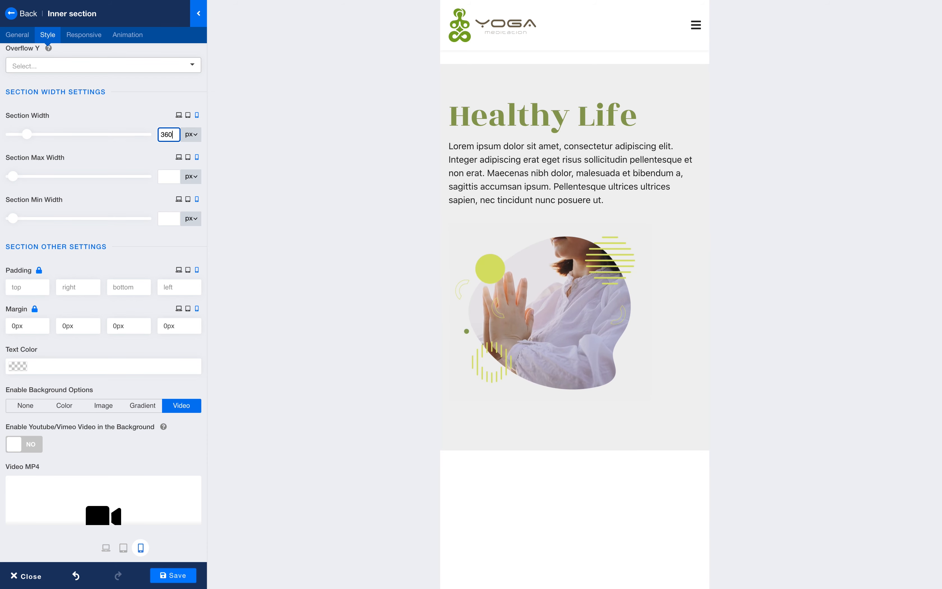
mouse_move(471, 233)
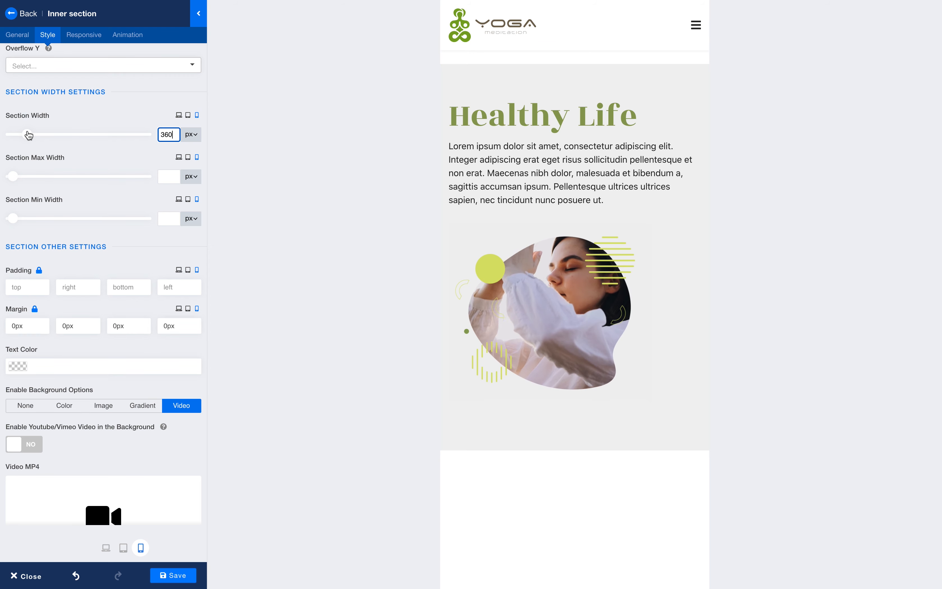
left_click_drag(29, 135, 30, 135)
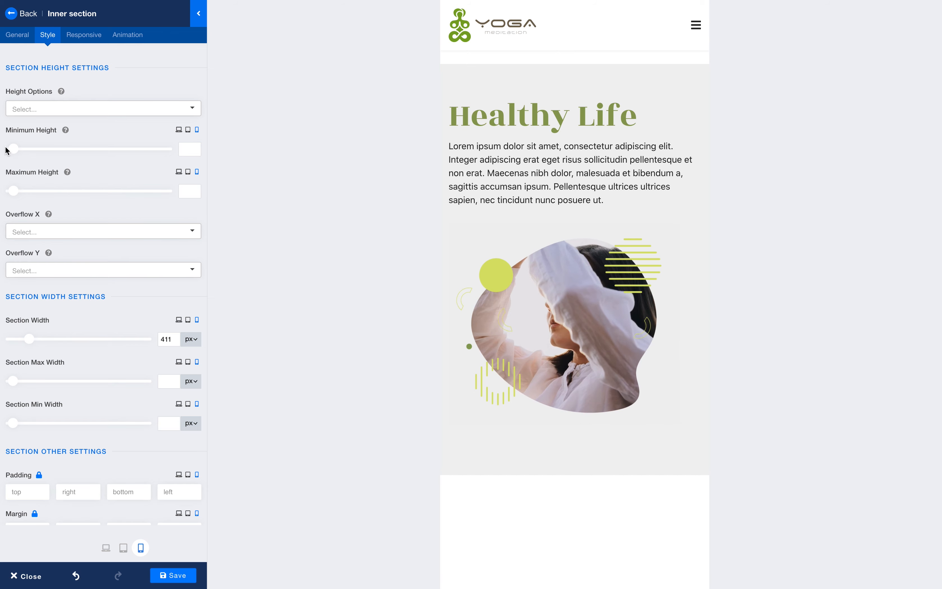
Set the inner section's minimum height for the mobile view to 349 and save the page
left_click_drag(12, 153, 31, 158)
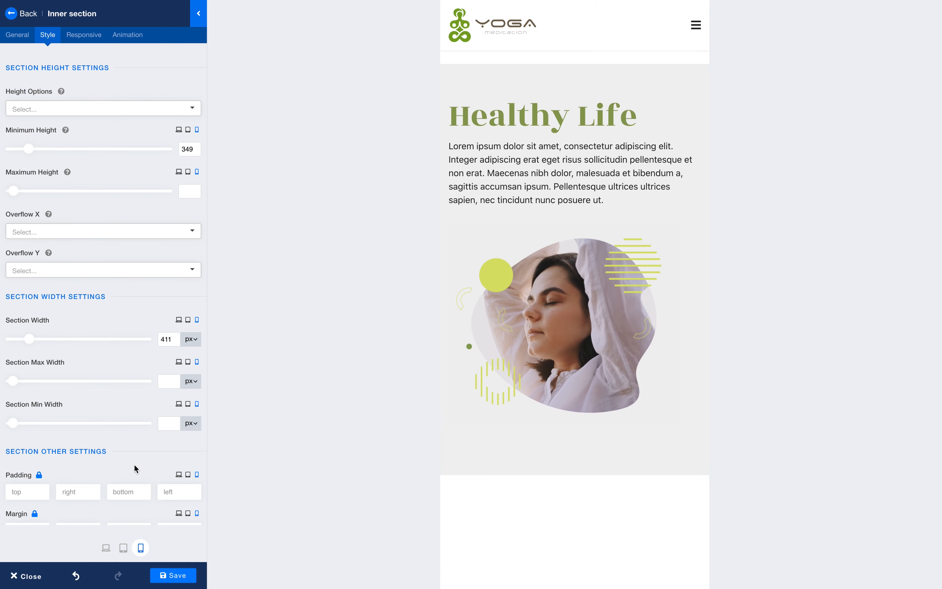
left_click(171, 575)
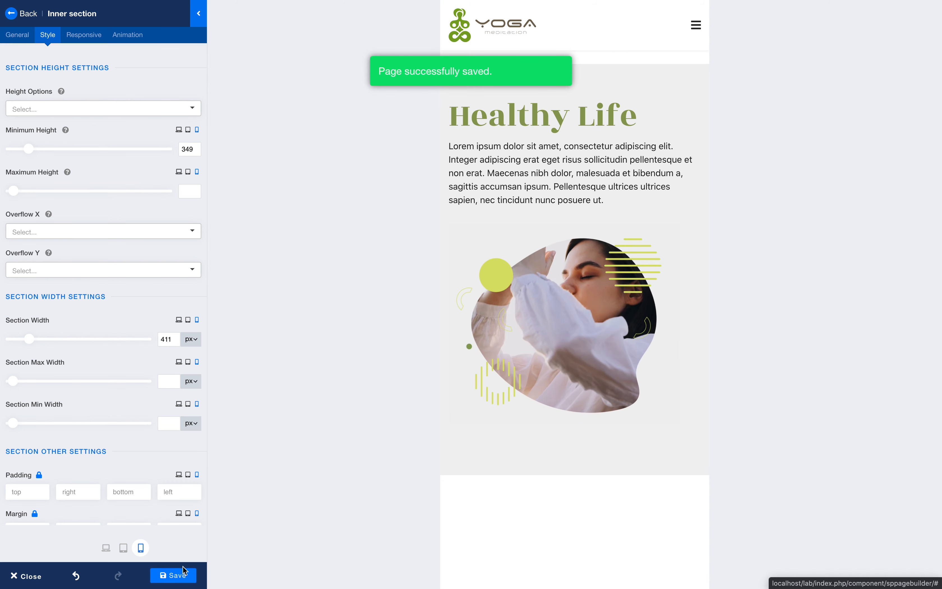